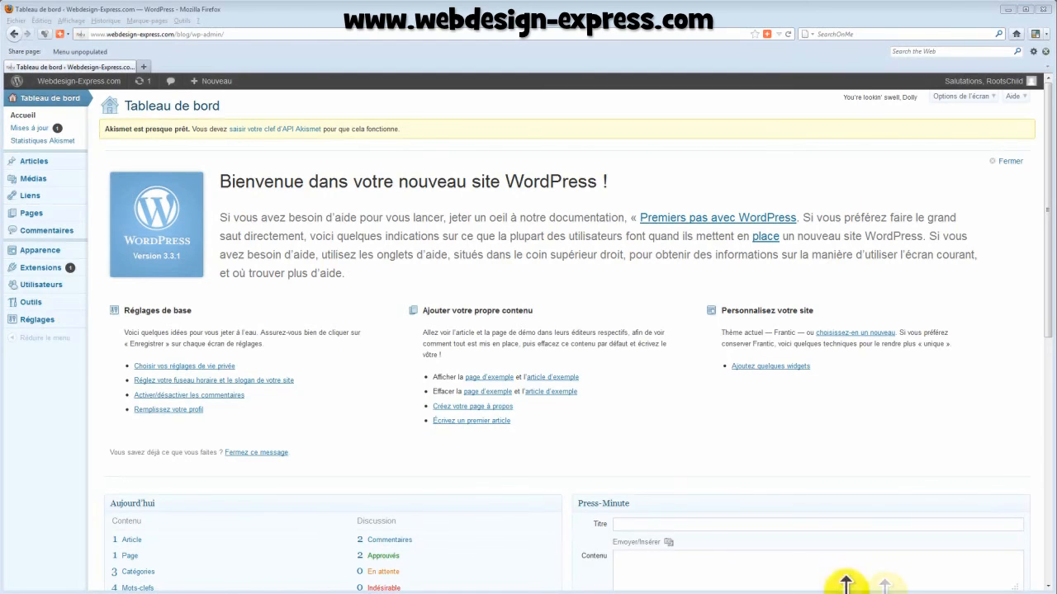
Open the WordPress page for managing the installed themes.
mouse_move(64, 216)
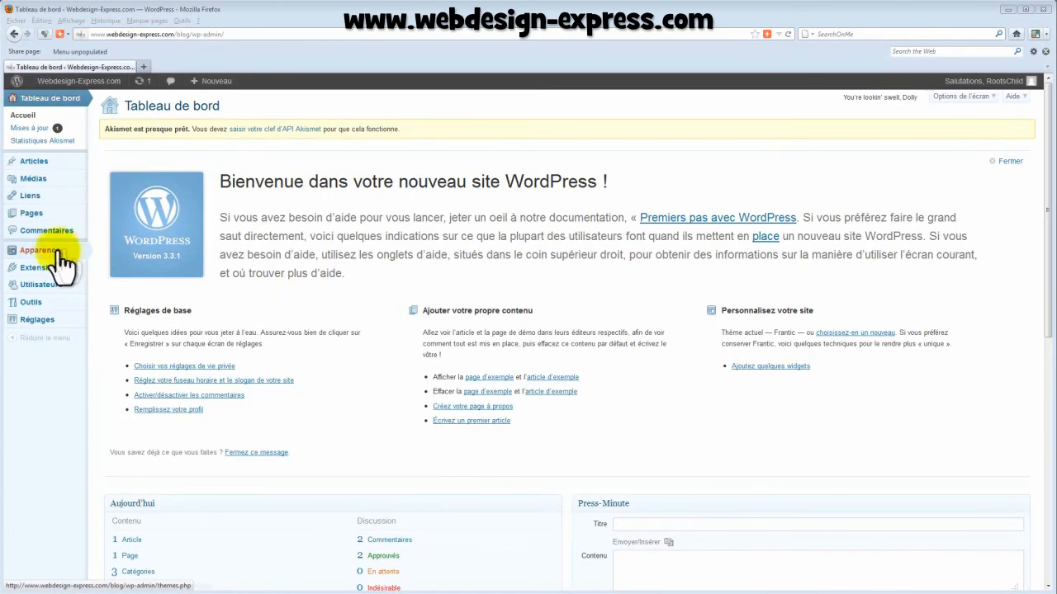
mouse_move(57, 263)
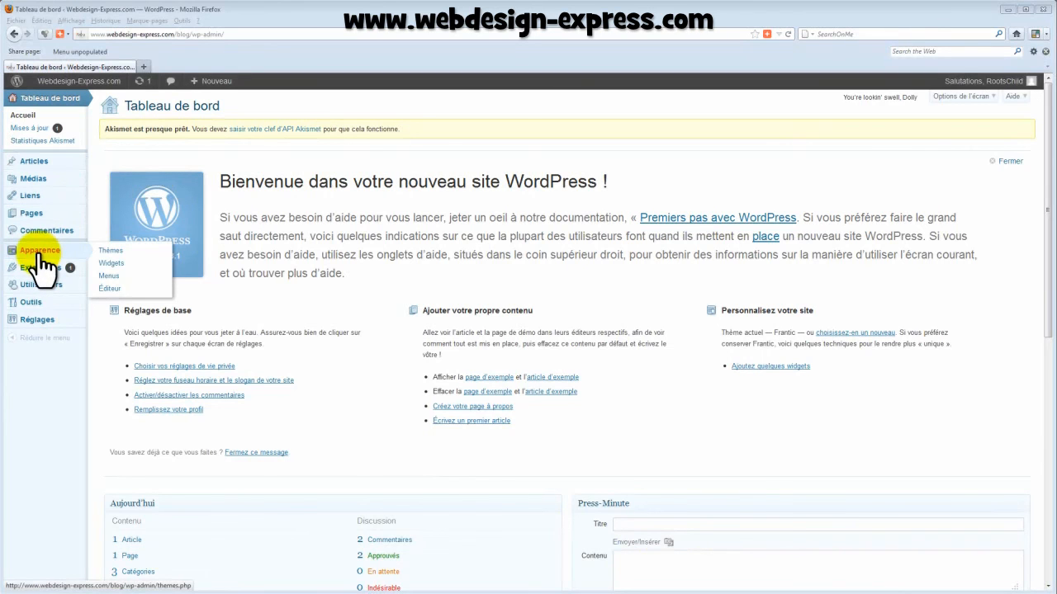
left_click(111, 250)
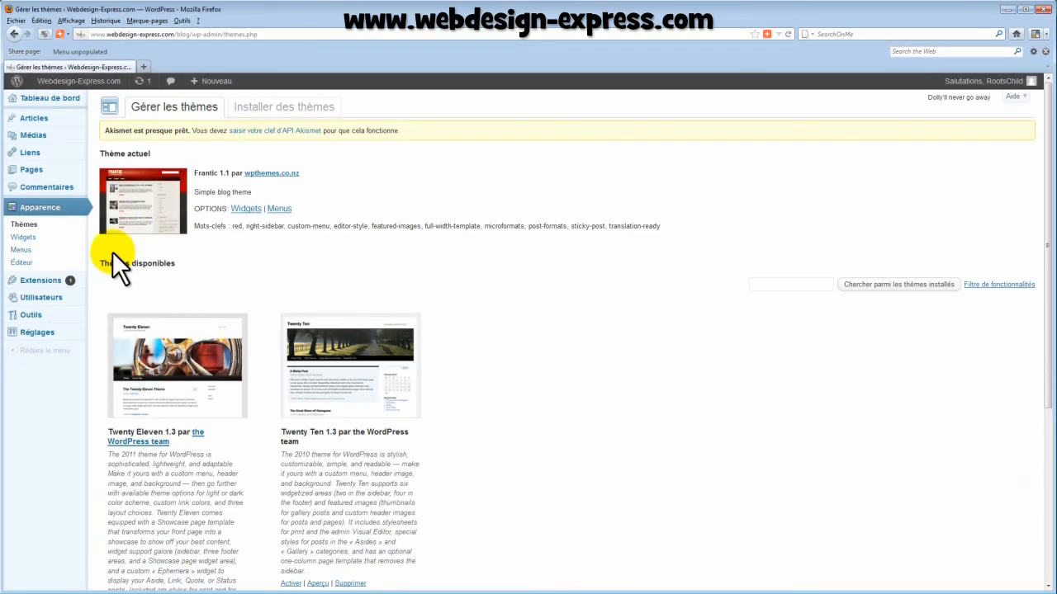
Browse the most recent themes offered for installation, including Frantic, and return to the installed themes.
left_click(264, 116)
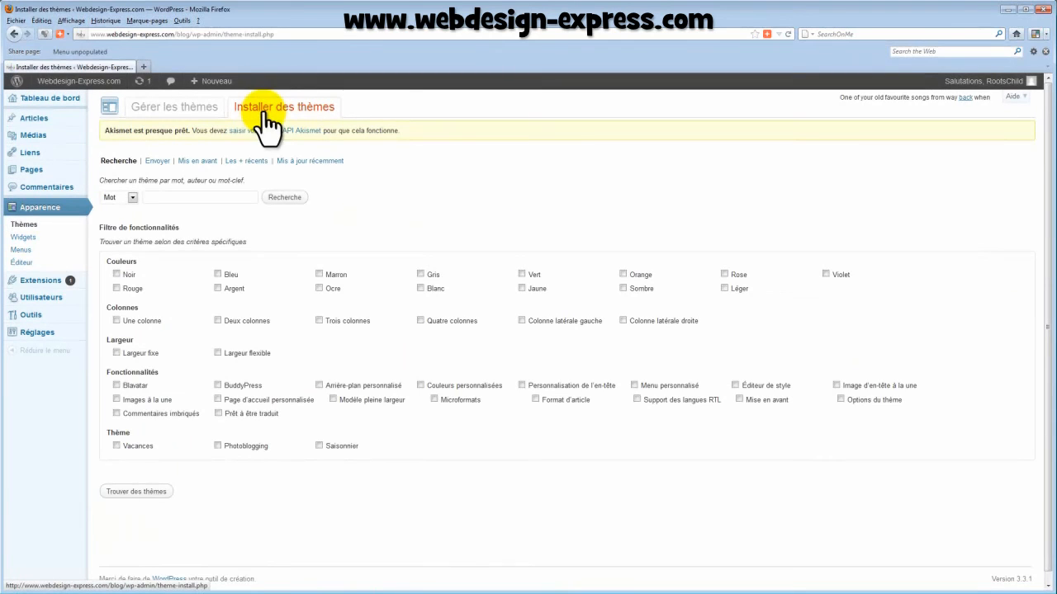
left_click(252, 165)
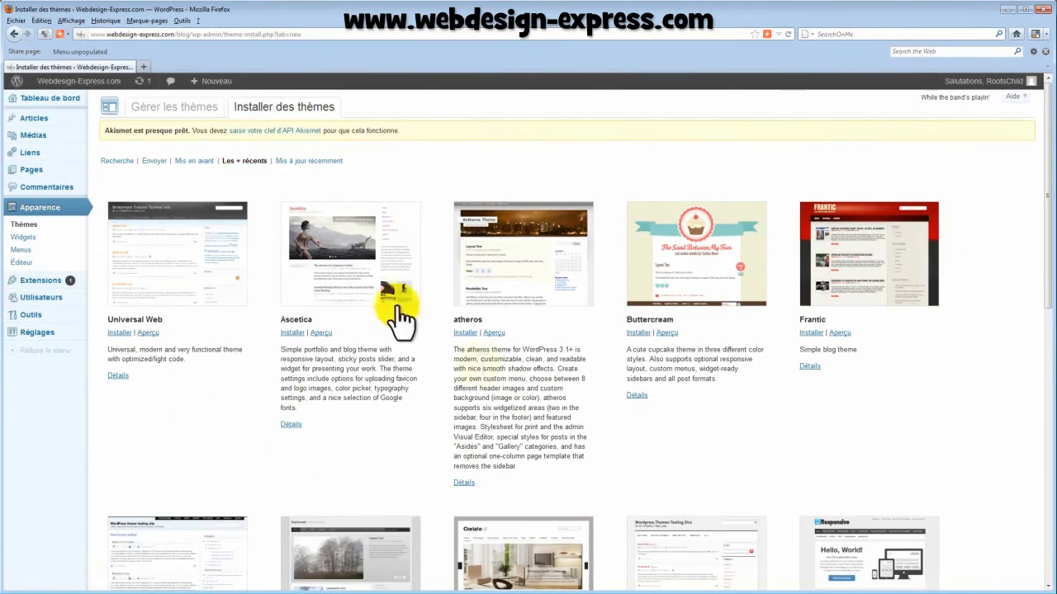
scroll(405, 301, "down", 6)
scroll(513, 368, "down", 2)
scroll(515, 368, "up", 8)
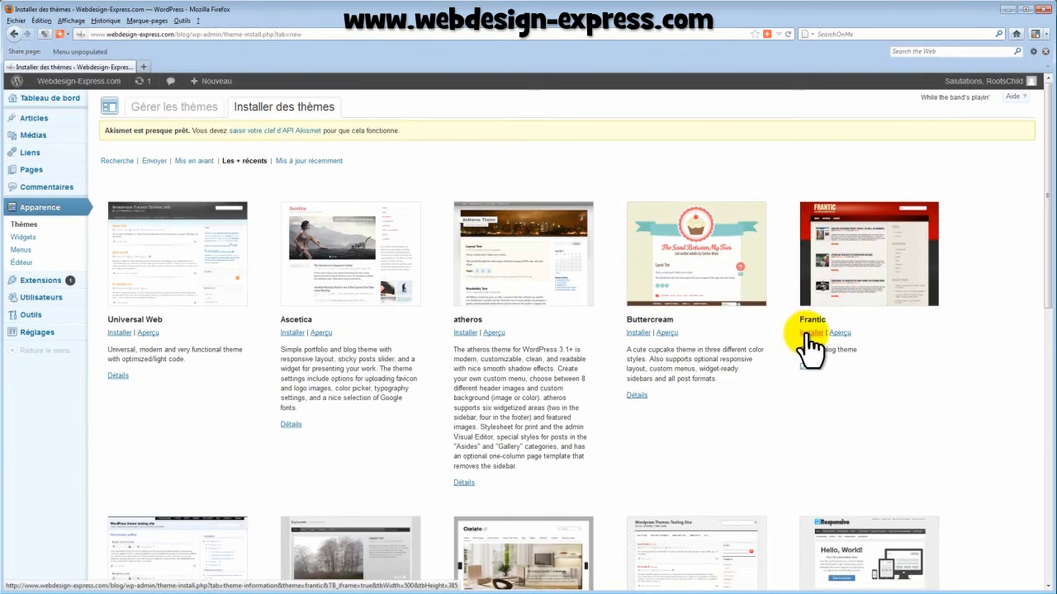
mouse_move(71, 163)
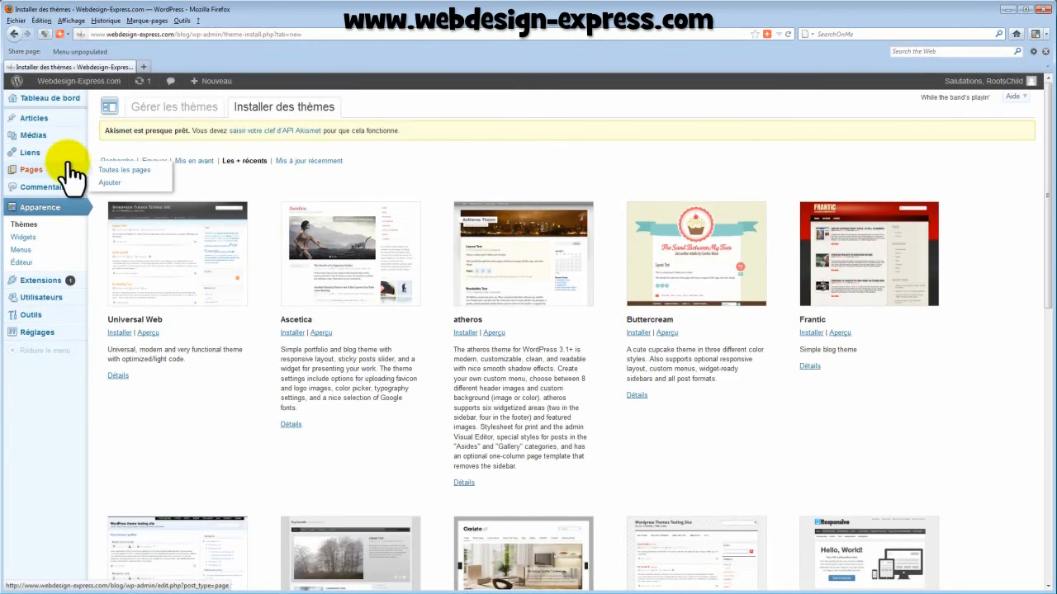
left_click(25, 225)
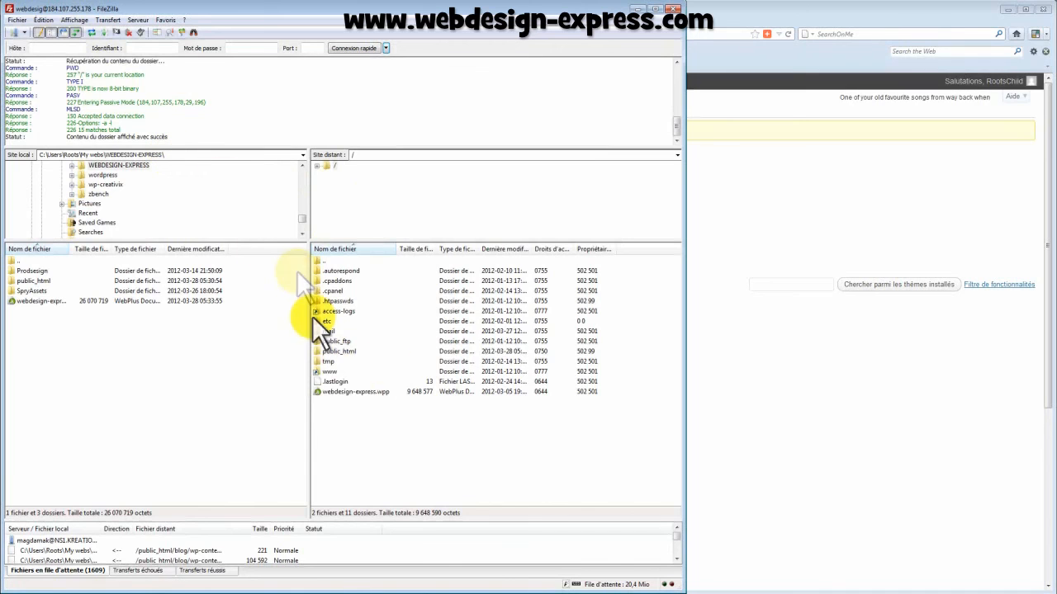
Switch to FileZilla and open the remote folder /public_html/blog/wp-content/themes/frantic/library/images.
double_click(347, 351)
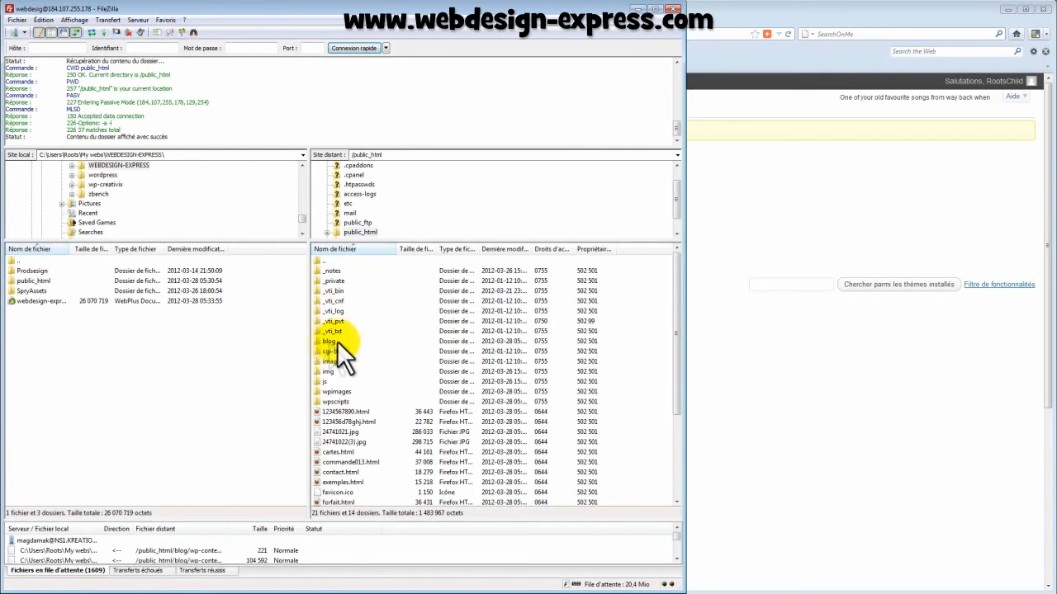
double_click(329, 342)
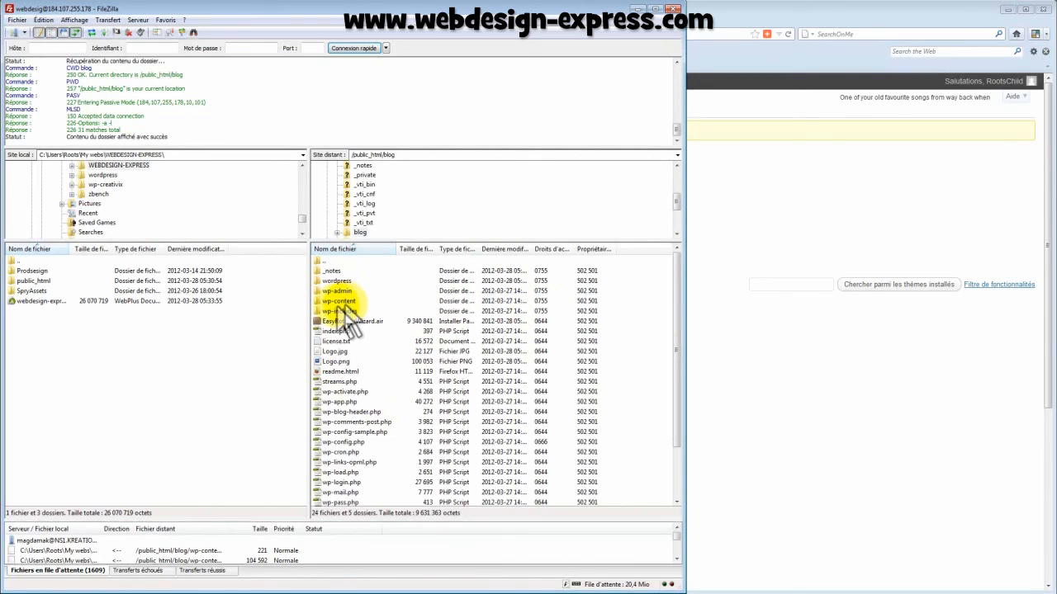
double_click(352, 303)
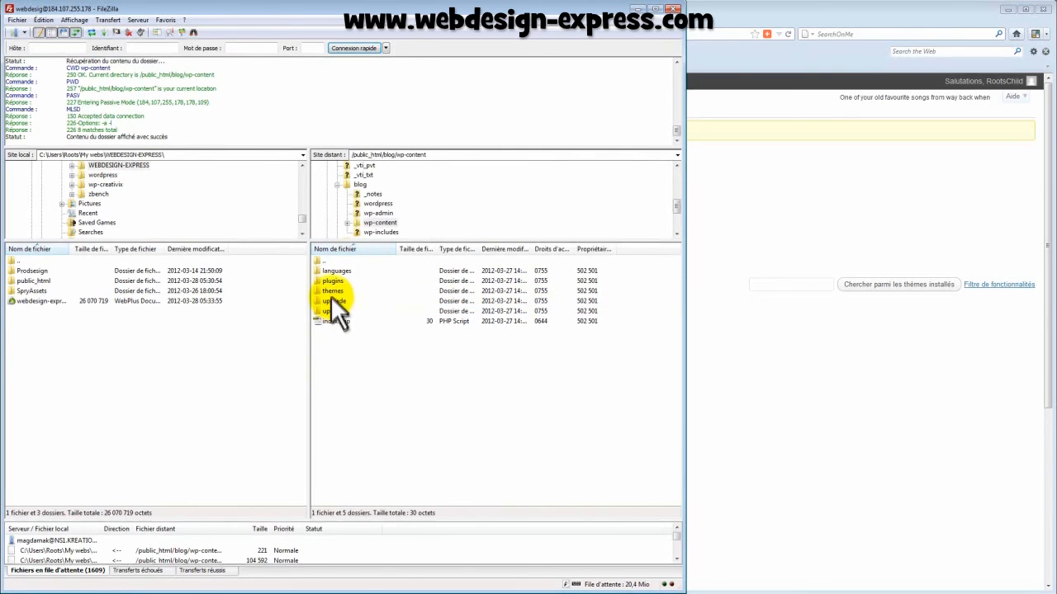
double_click(333, 290)
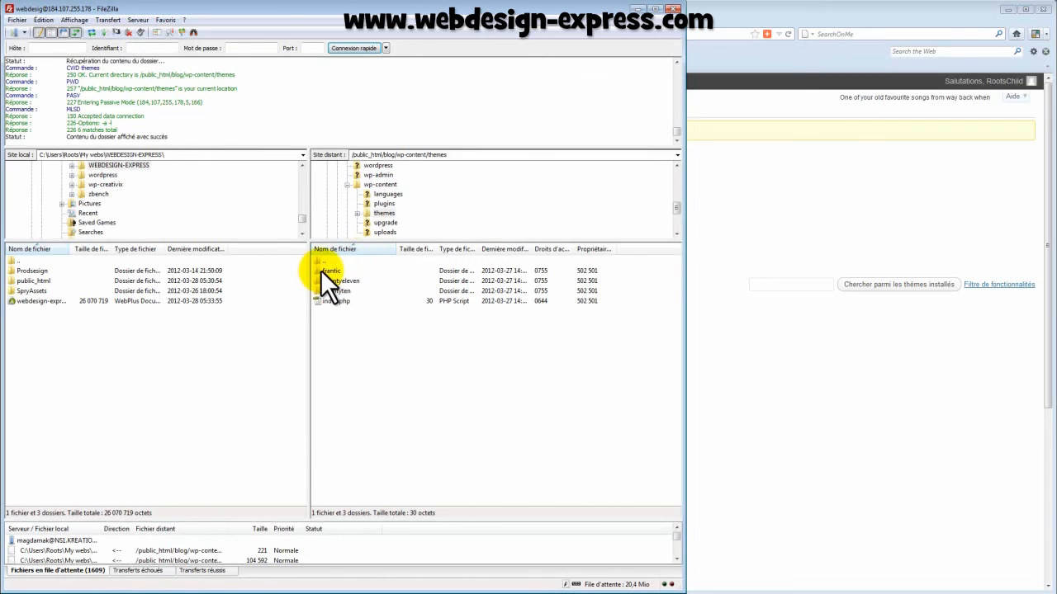
double_click(321, 270)
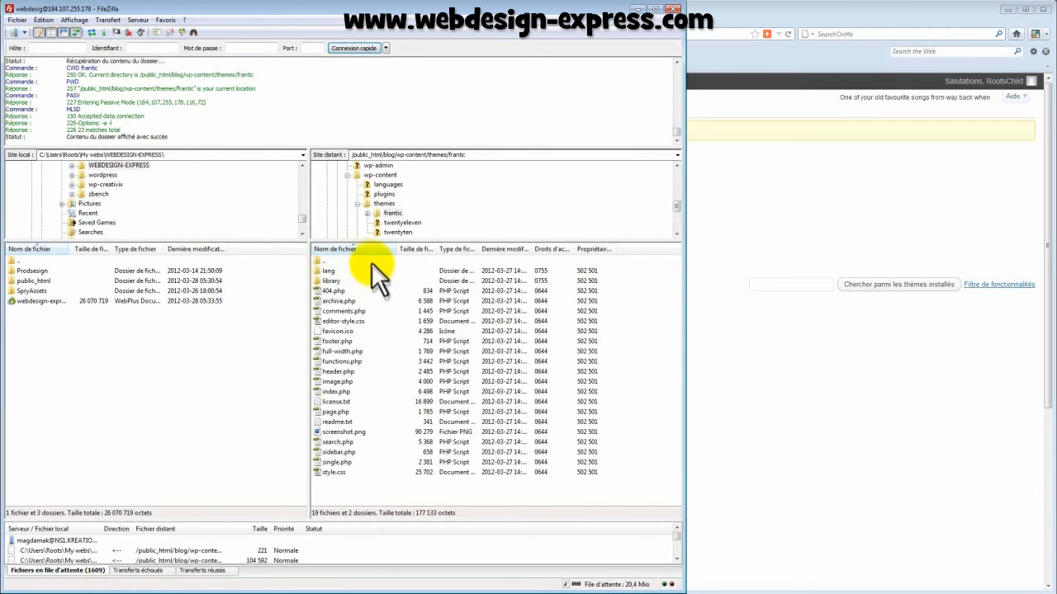
double_click(330, 282)
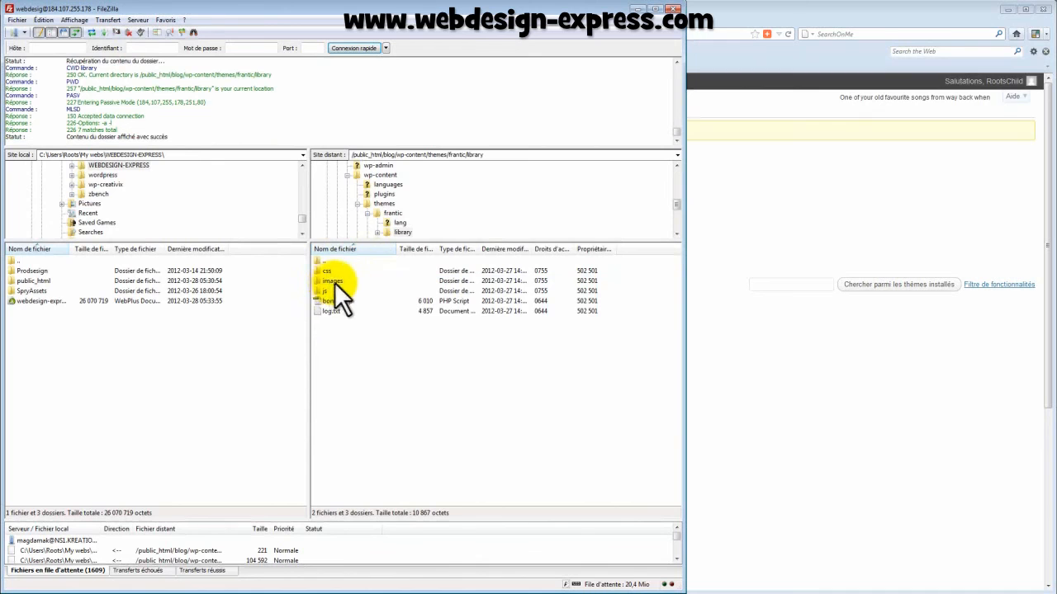
double_click(329, 281)
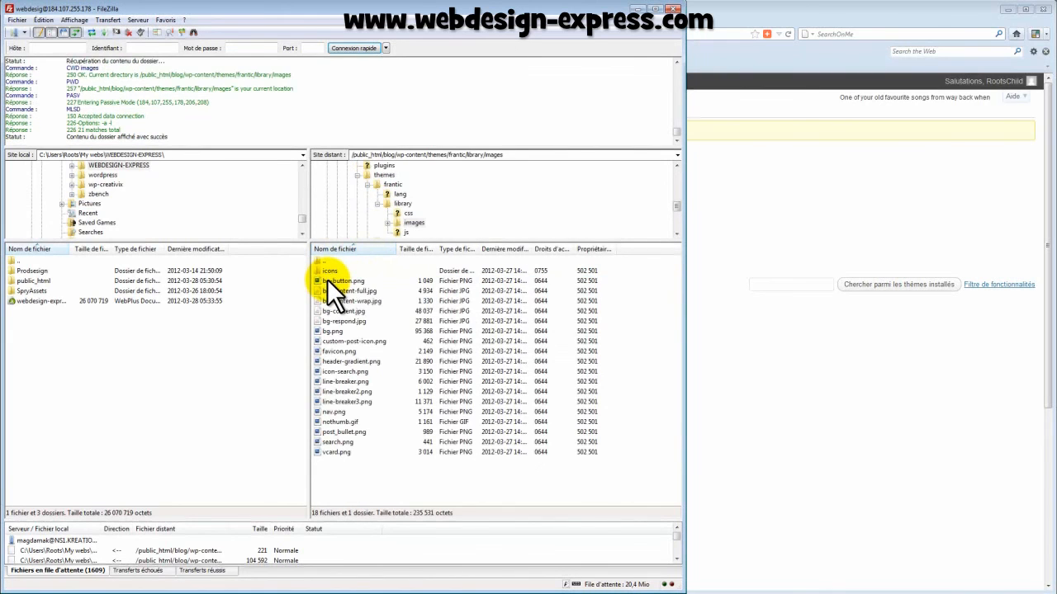
Try to download all image files from the Frantic theme's remote images folder into the local EXEMPLE SITES folder.
left_click_drag(441, 487, 309, 282)
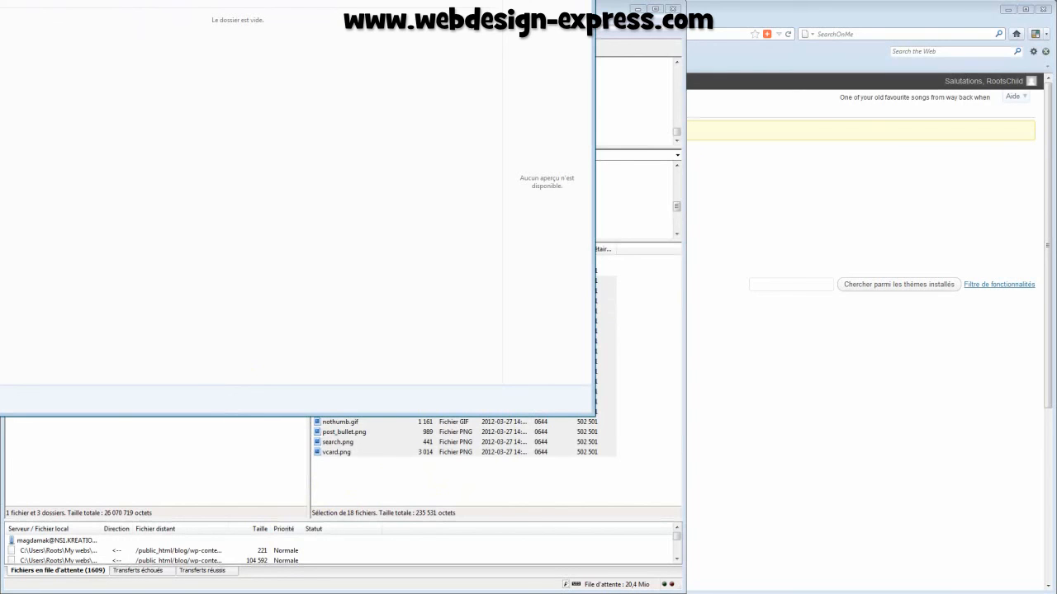
key("alt+Tab")
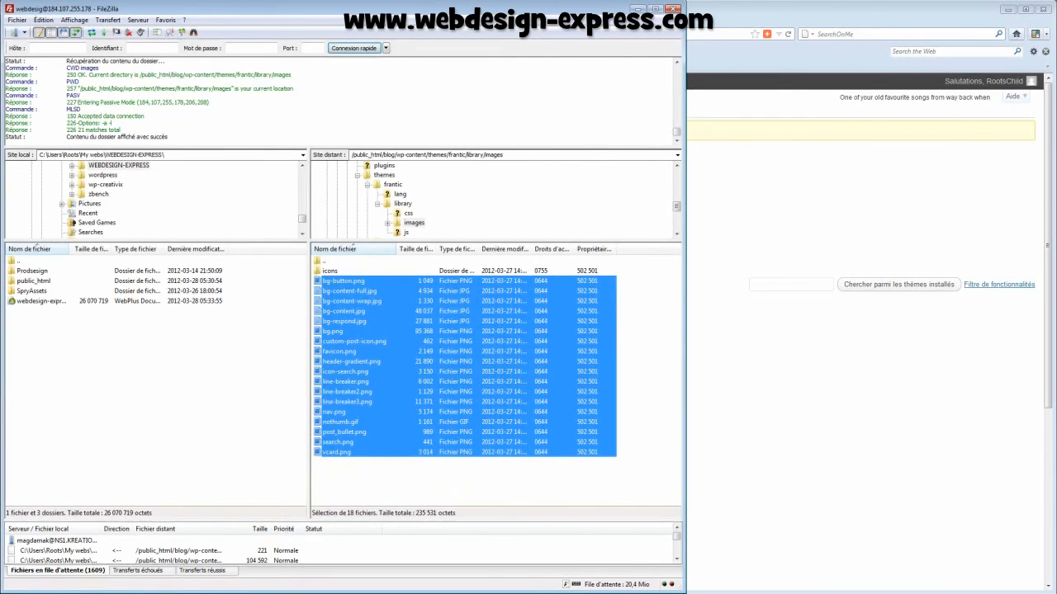
key("alt+Tab")
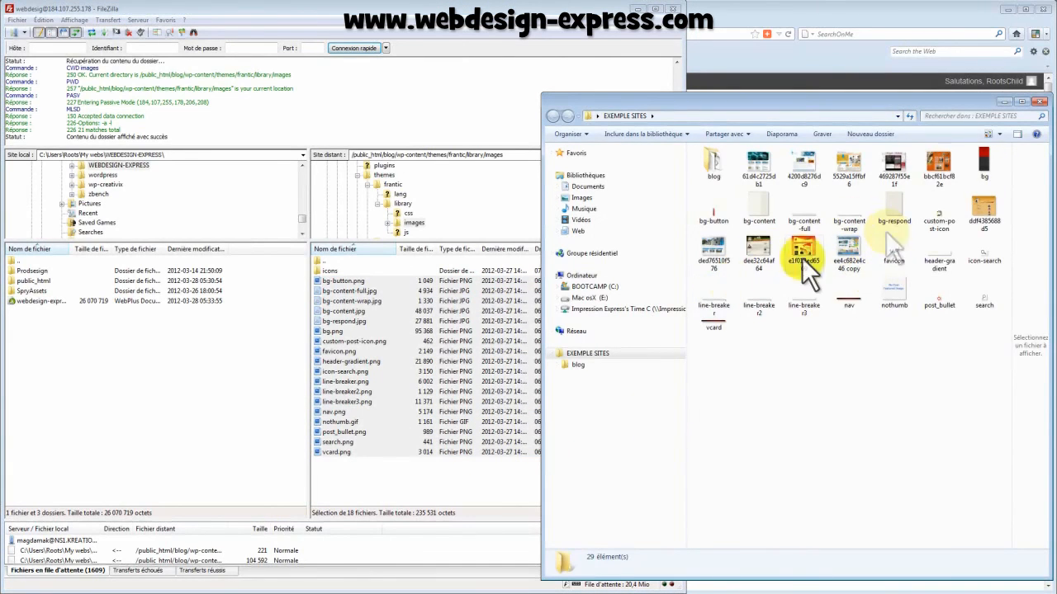
left_click(348, 286)
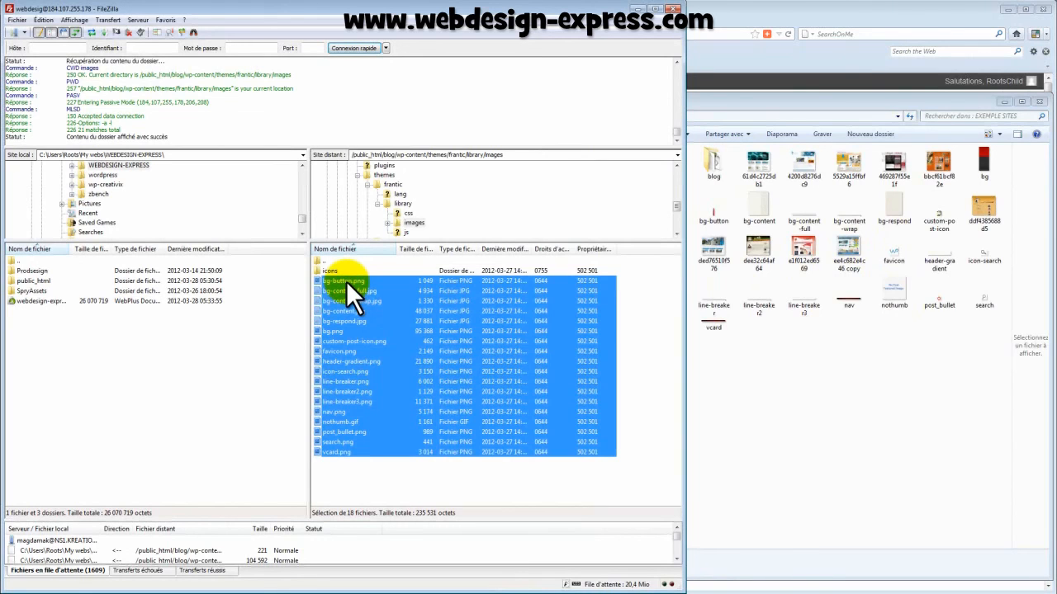
left_click_drag(346, 281, 805, 384)
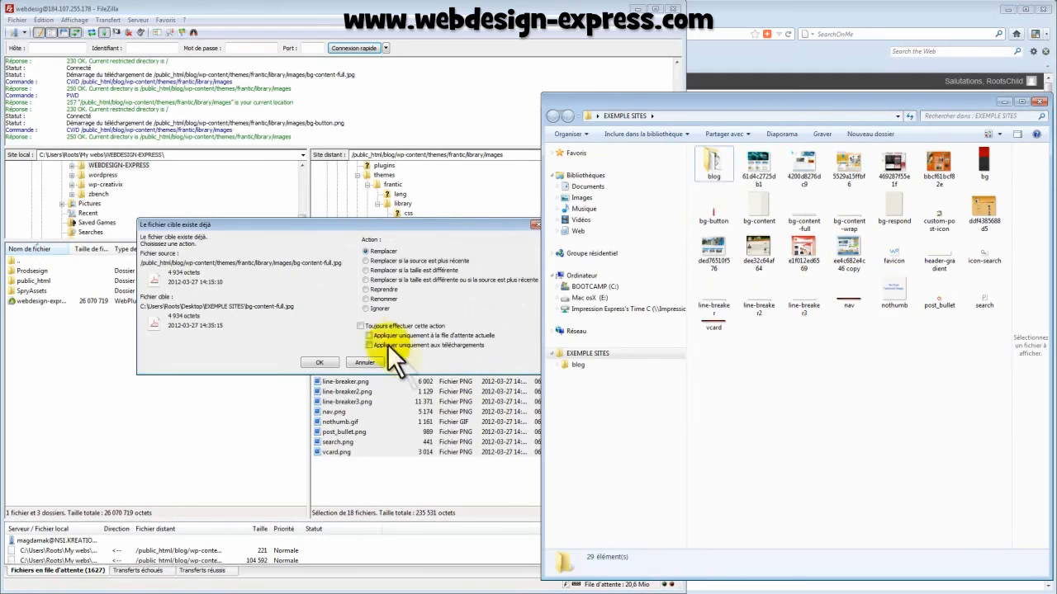
Cancel replacing the existing local files for every image in the download.
left_click(359, 324)
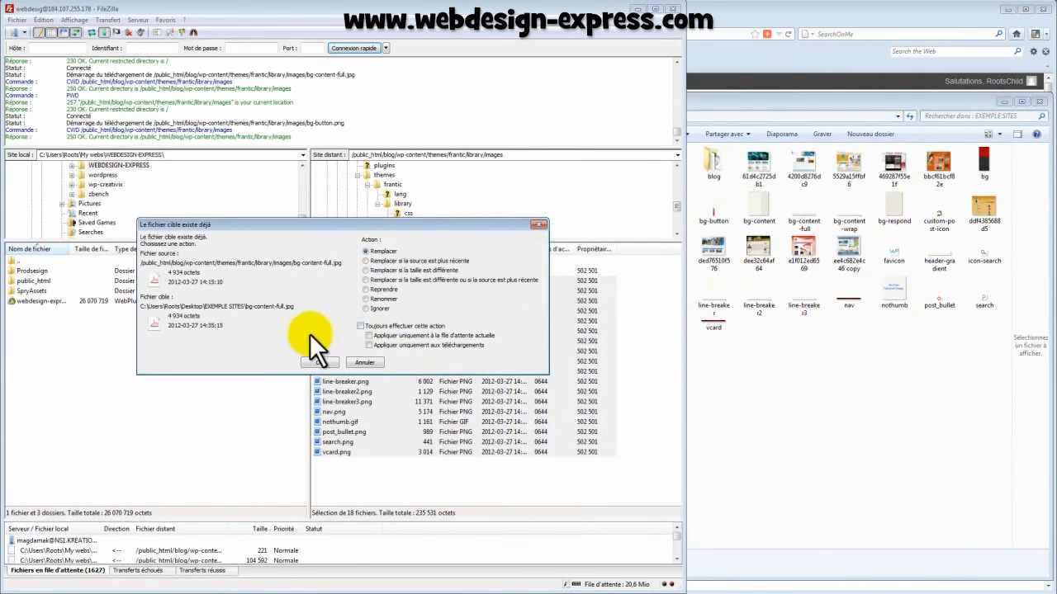
left_click(543, 227)
left_click(364, 362)
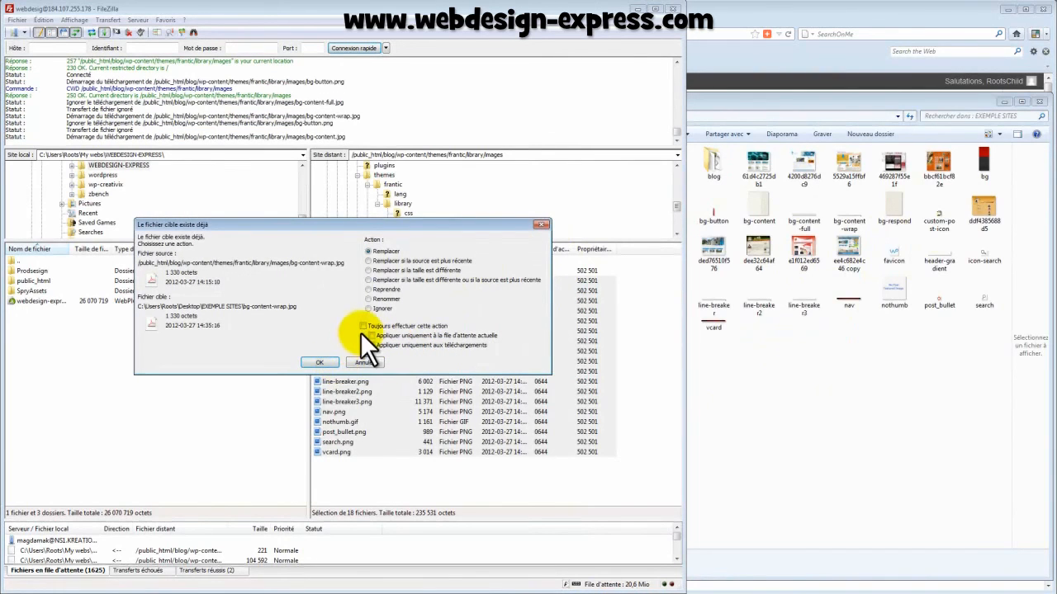
left_click(359, 362)
left_click(358, 361)
left_click(358, 362)
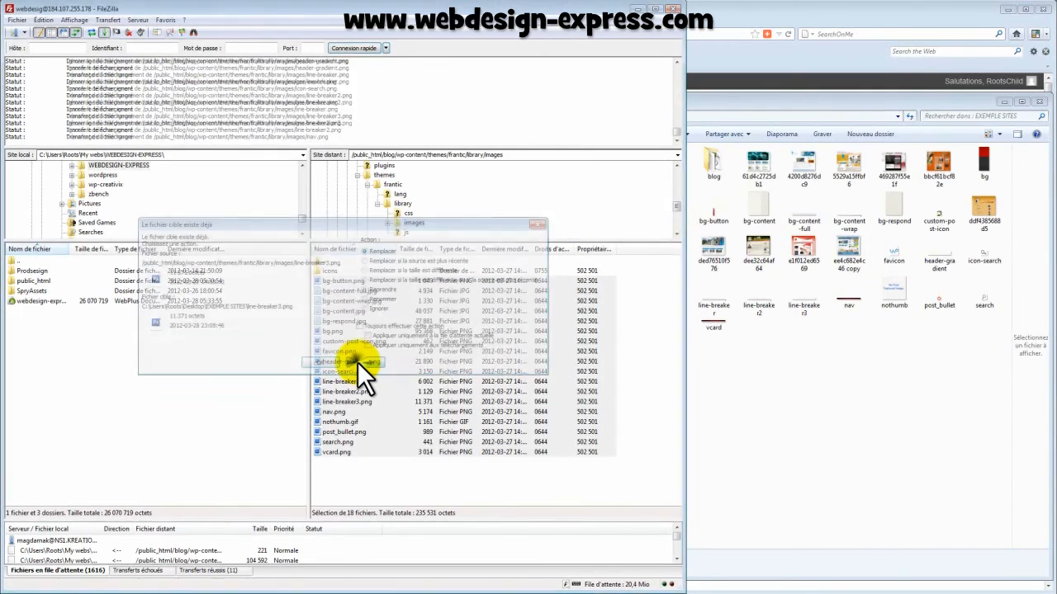
left_click(357, 361)
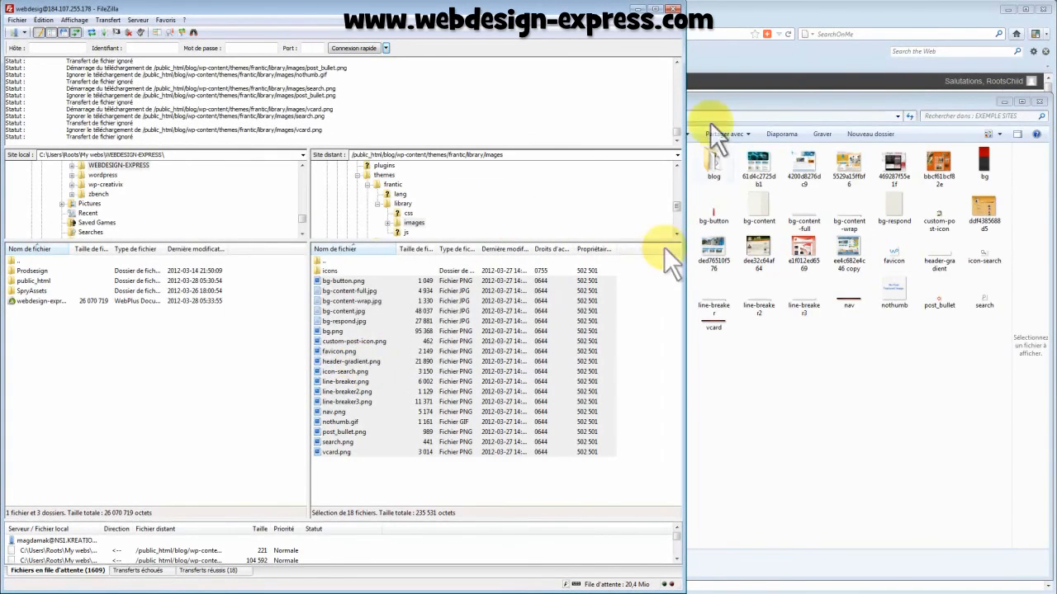
Preview the bg image in the EXEMPLE SITES folder and open the blog's public page to compare its background.
left_click(676, 23)
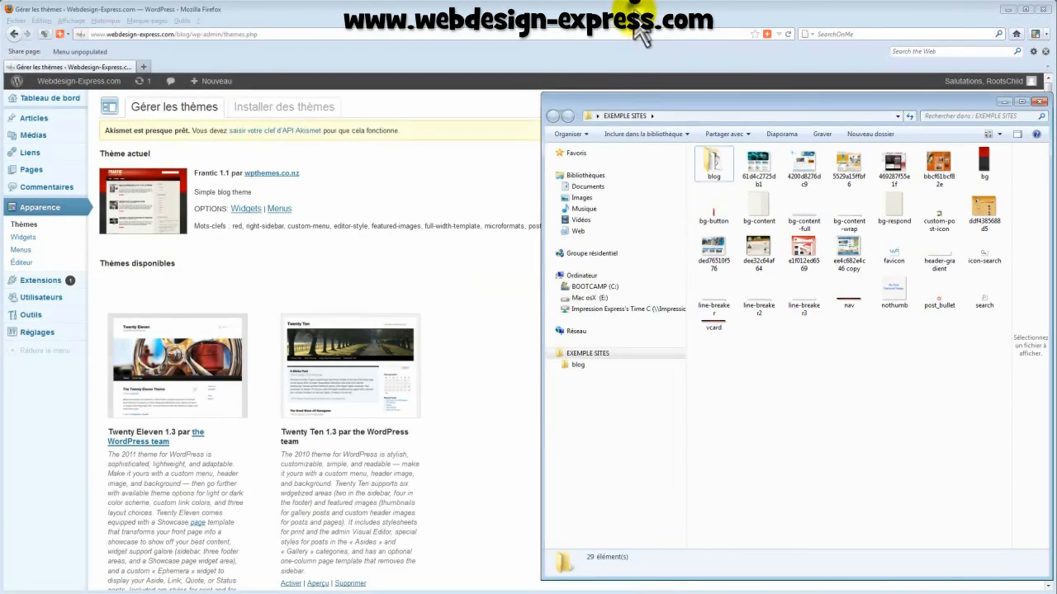
left_click_drag(672, 98, 600, 74)
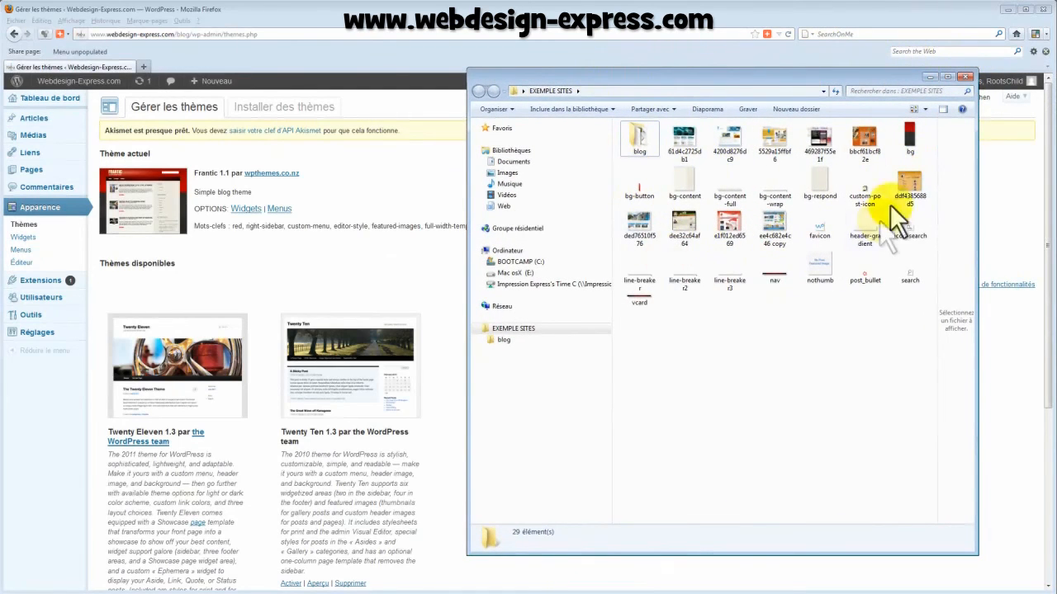
left_click_drag(907, 136, 625, 300)
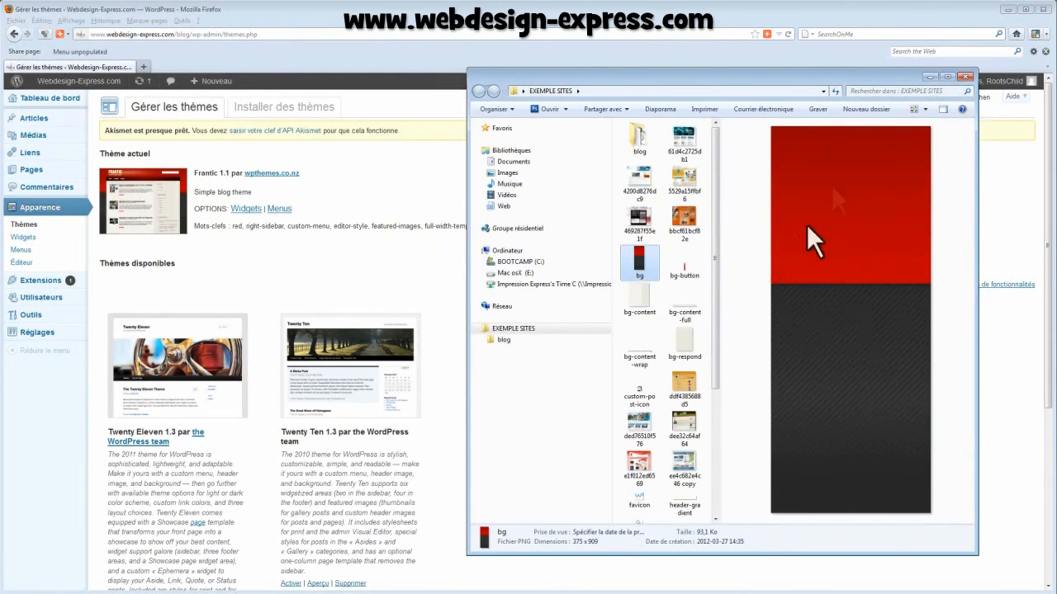
mouse_move(47, 104)
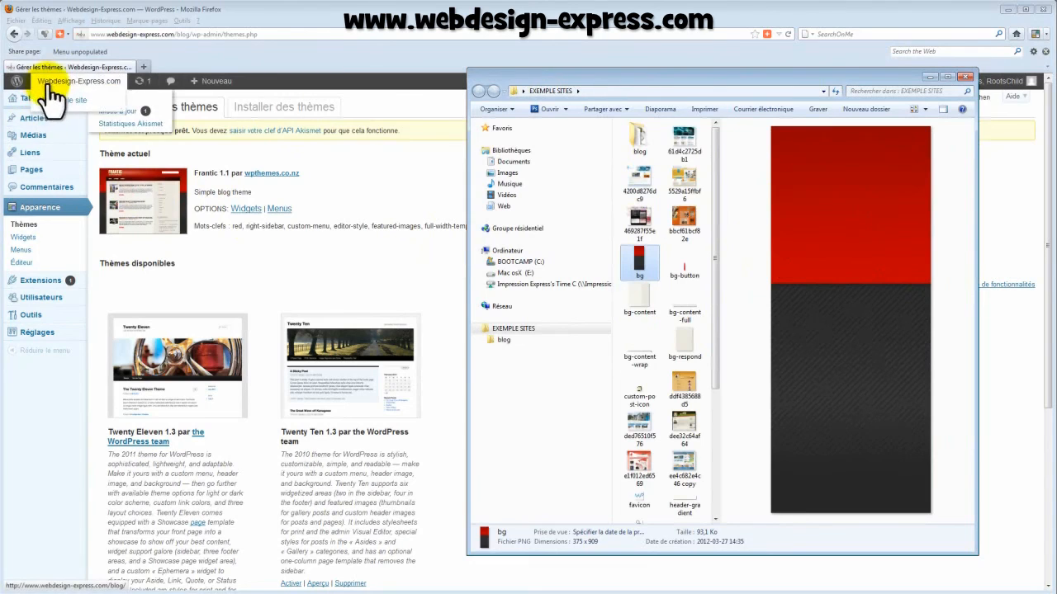
left_click(49, 83)
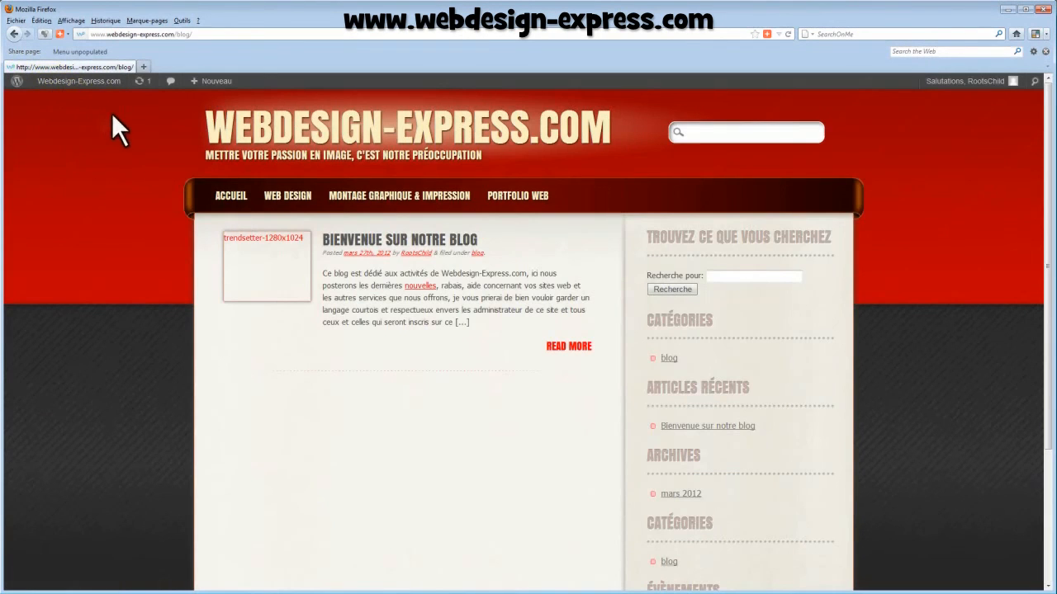